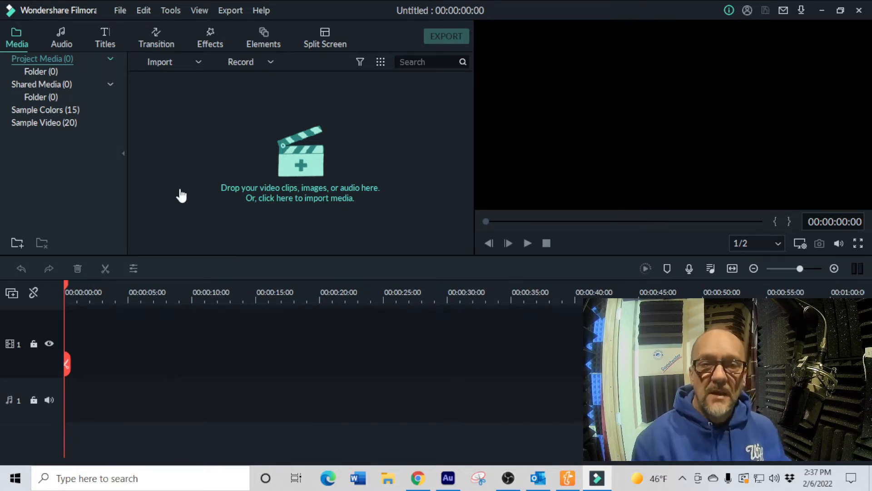
Start a PC screen recording and bring up the Filmora Scrn recorder window over the YouTube page
left_click(250, 63)
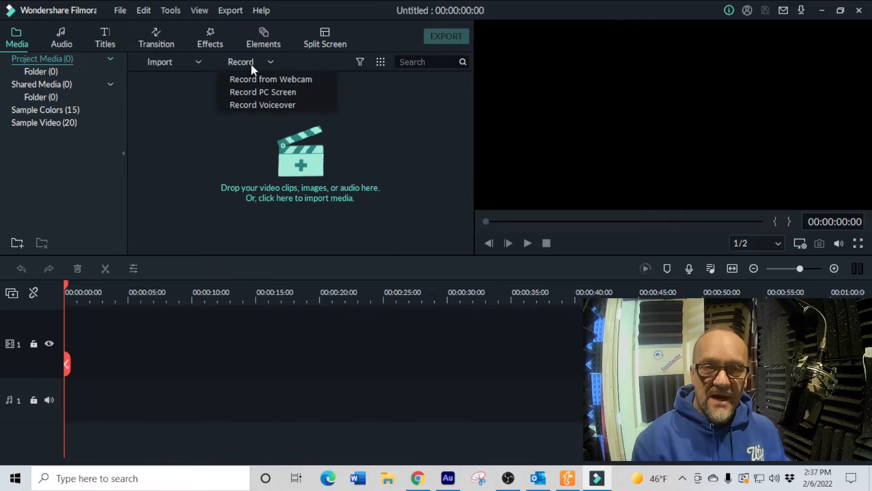
left_click(261, 93)
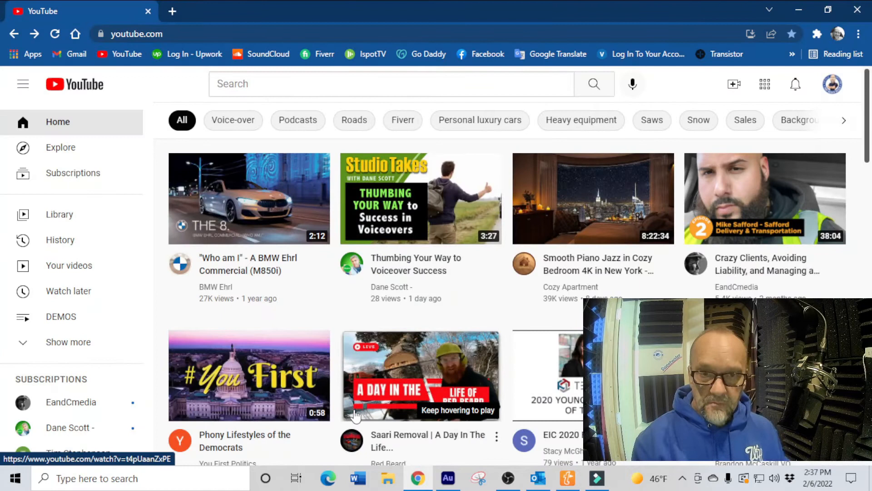
mouse_move(356, 416)
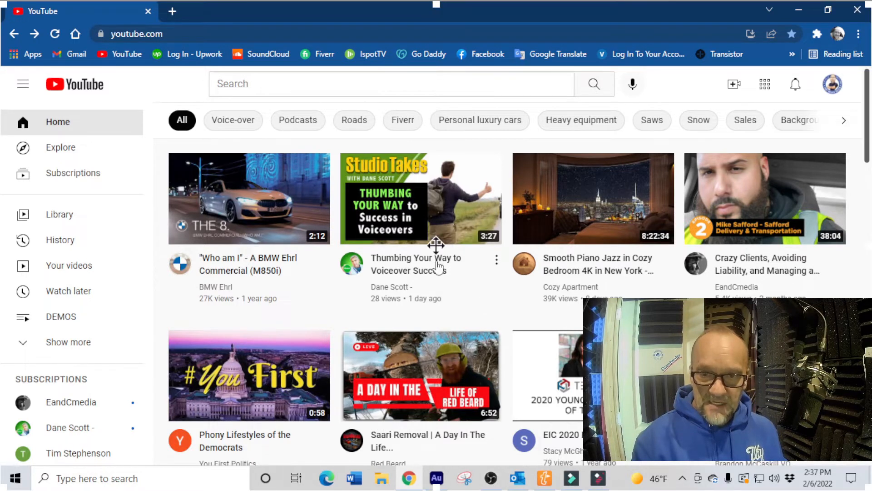
left_click(599, 478)
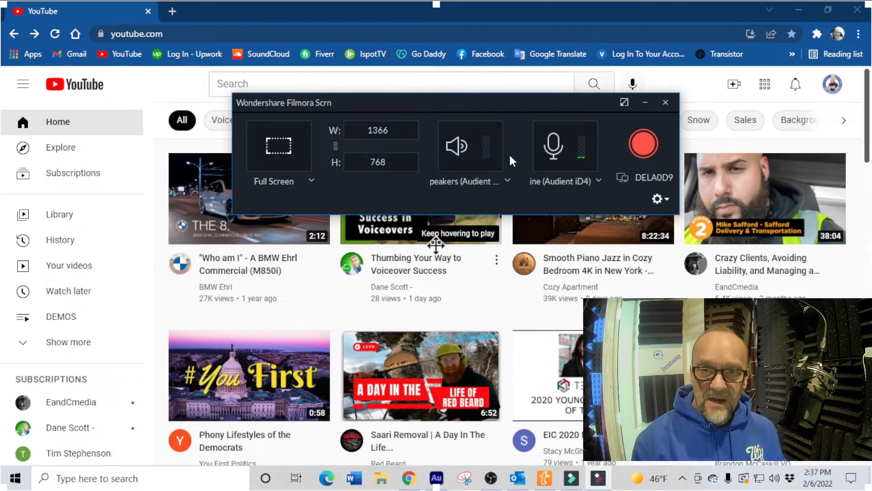
Switch the recorder's capture area from full screen to Custom and shrink it to about 659 x 276
left_click(311, 180)
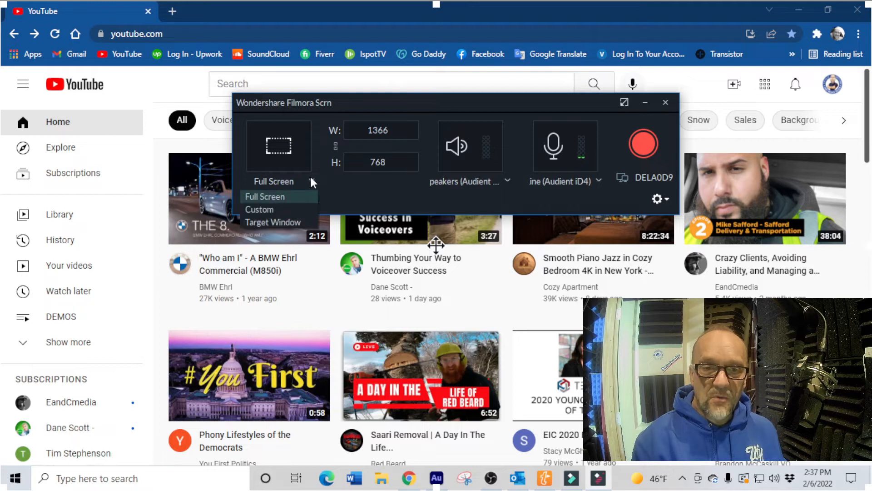
left_click(265, 209)
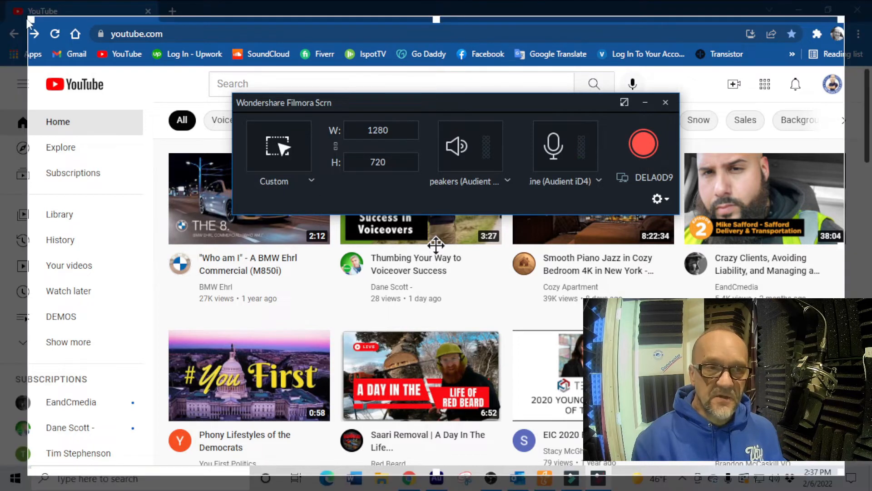
left_click_drag(29, 18, 425, 299)
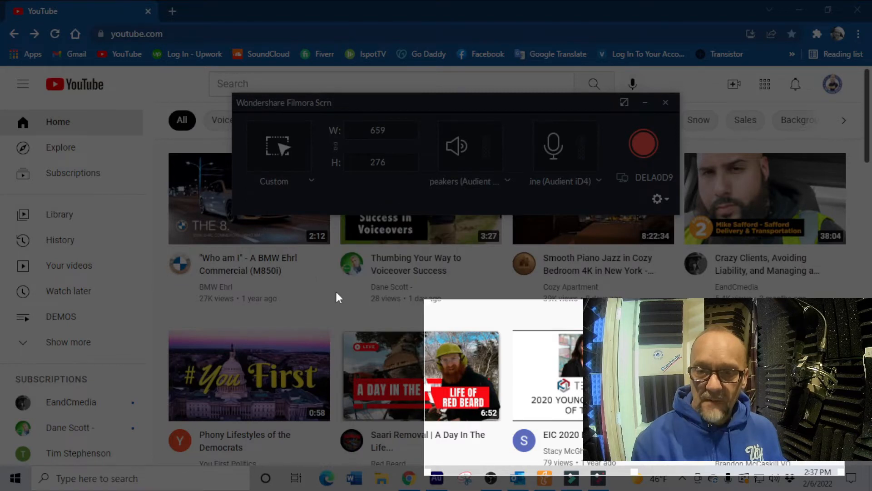
Open the "Who am I" BMW Ehrl commercial on YouTube and align the capture area with the player's upper-left corner
left_click(202, 203)
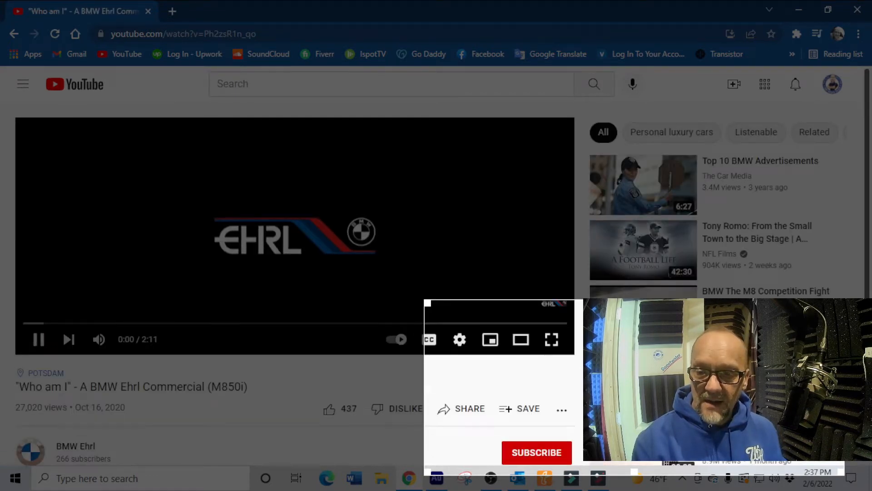
left_click_drag(30, 125, 444, 293)
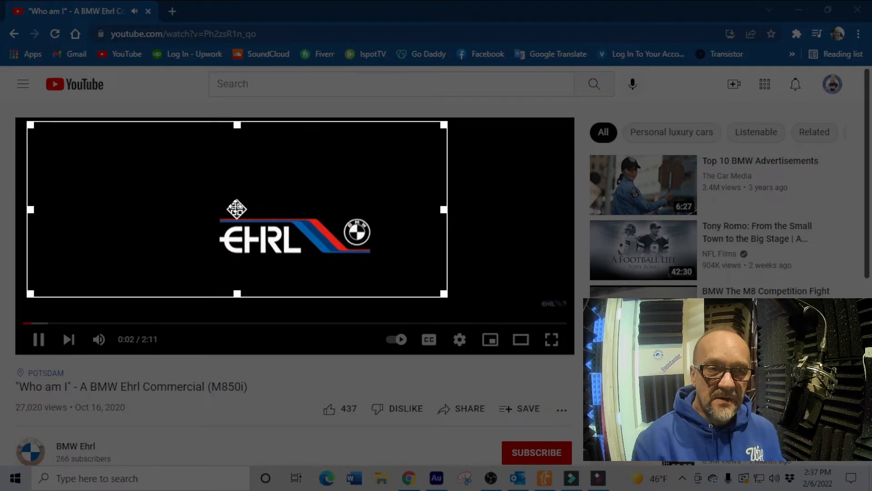
left_click_drag(236, 209, 225, 206)
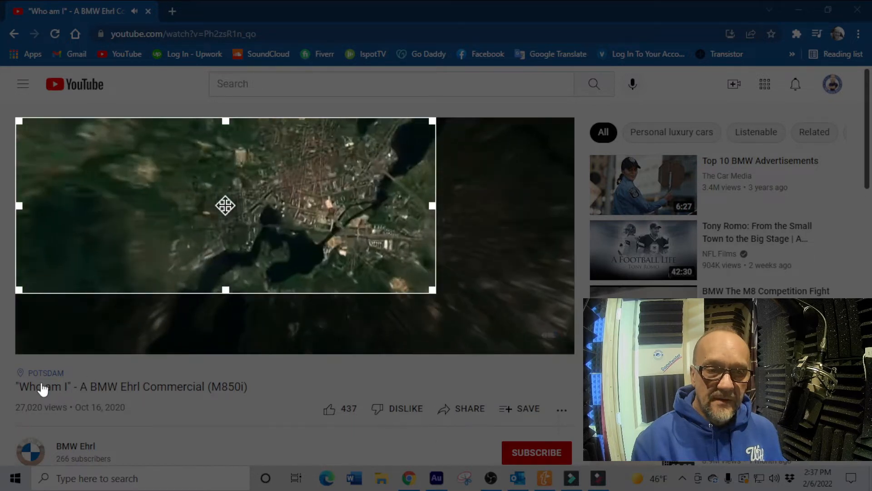
Skip to the Top 10 BMW Advertisements video, pause it, and fit the capture area to its player at about 726 x 406
left_click(67, 339)
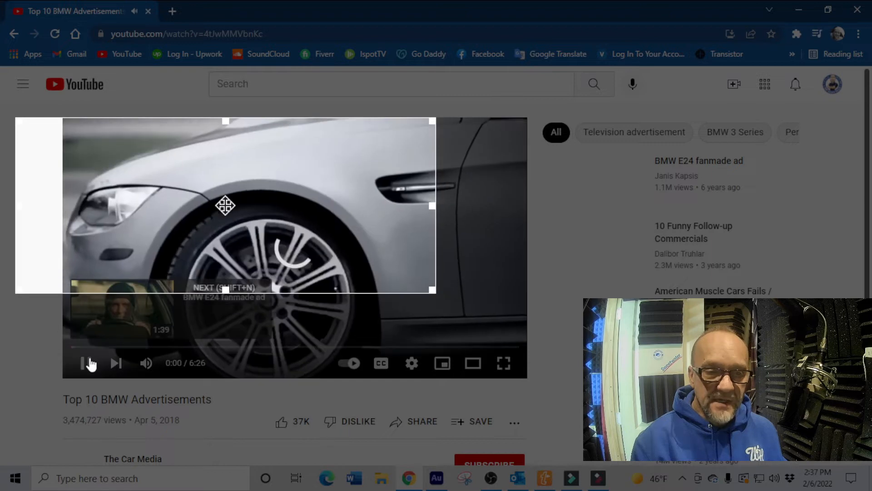
left_click(91, 364)
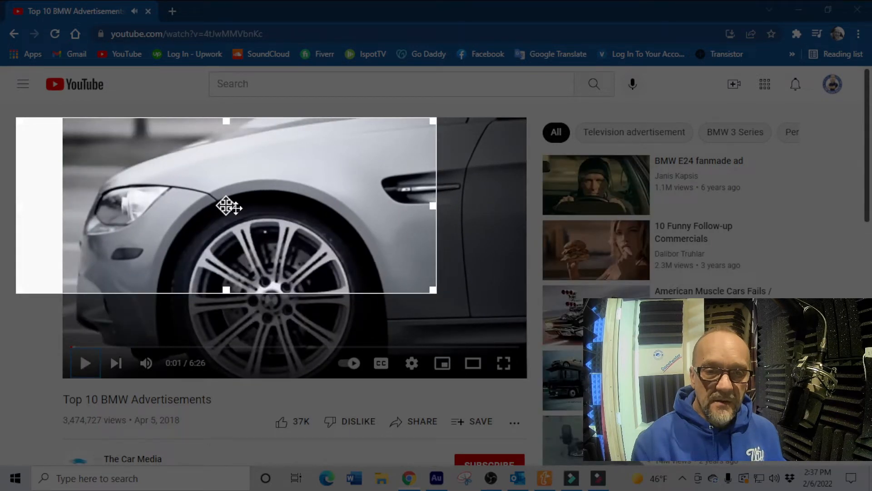
left_click_drag(227, 206, 275, 205)
left_click_drag(485, 293, 523, 373)
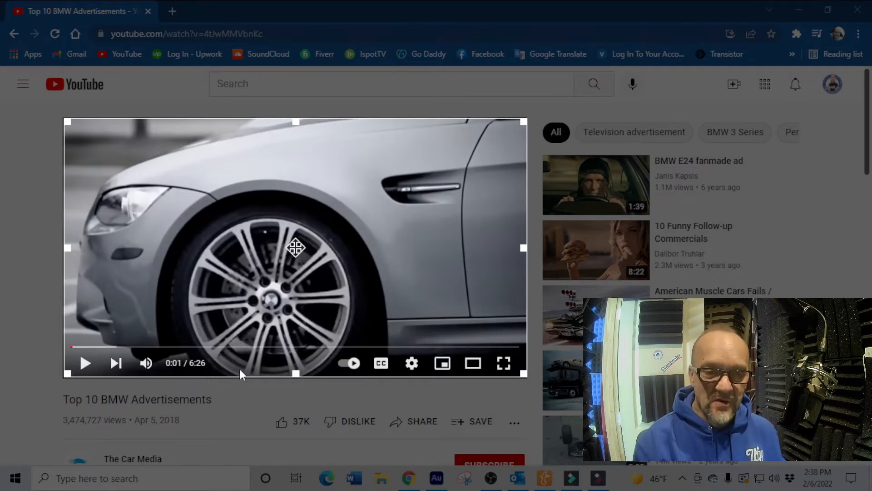
Record the Top 10 BMW Advertisements video for about 30 seconds of playback, and stop the recording
left_click(599, 479)
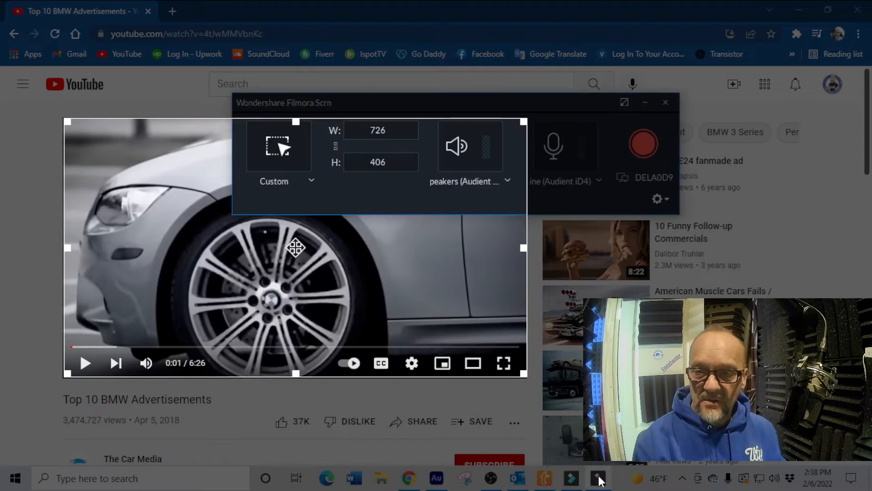
left_click(646, 139)
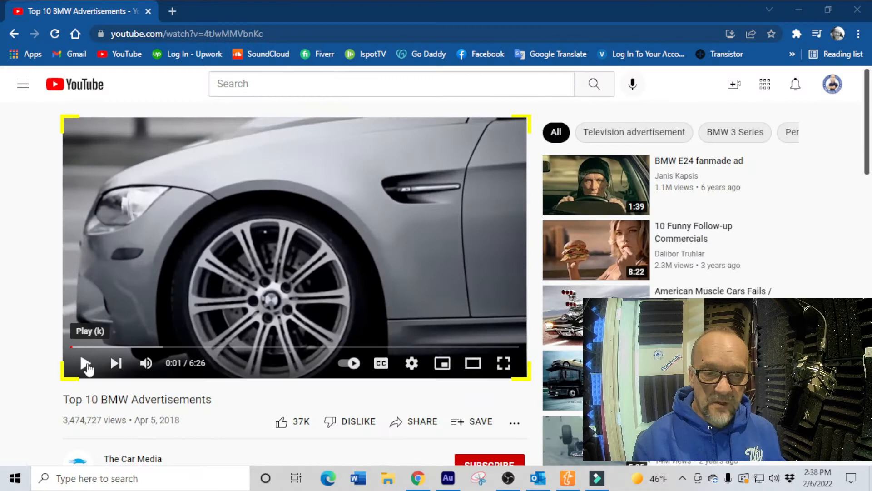
left_click(85, 364)
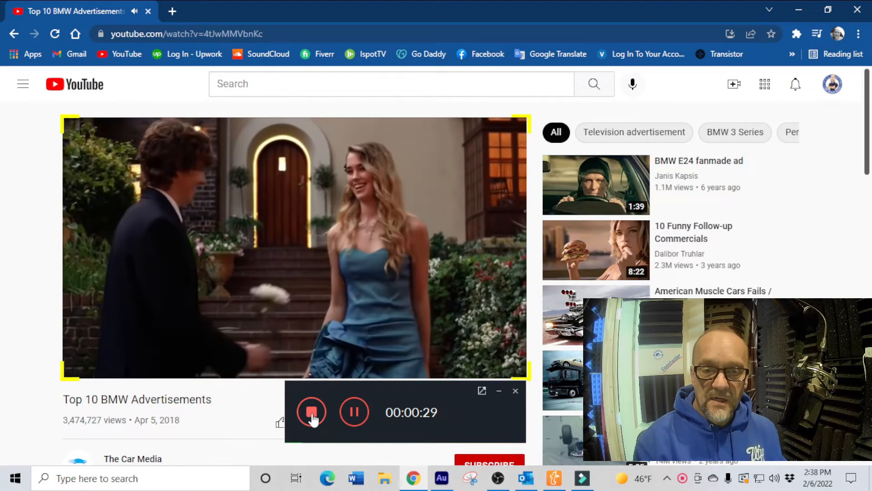
left_click(312, 412)
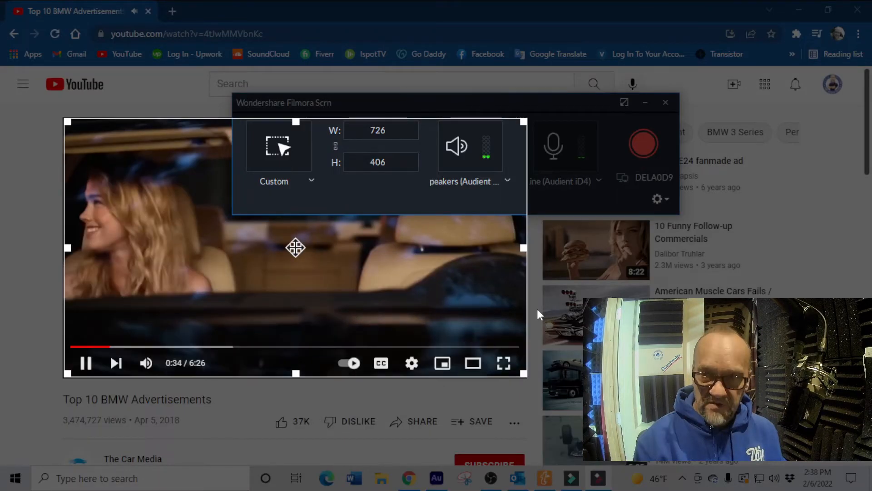
Close the screen recorder, switch briefly to the YouTube video in Chrome, and return to the Filmora project
left_click(666, 102)
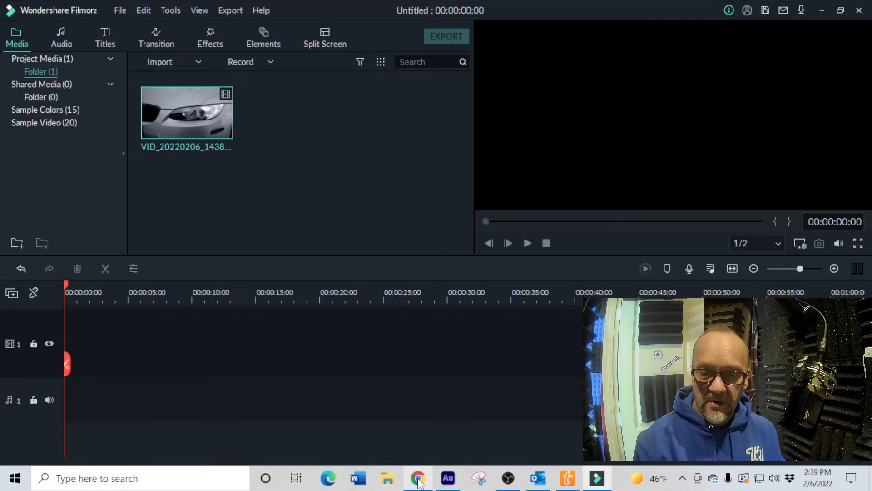
left_click(418, 479)
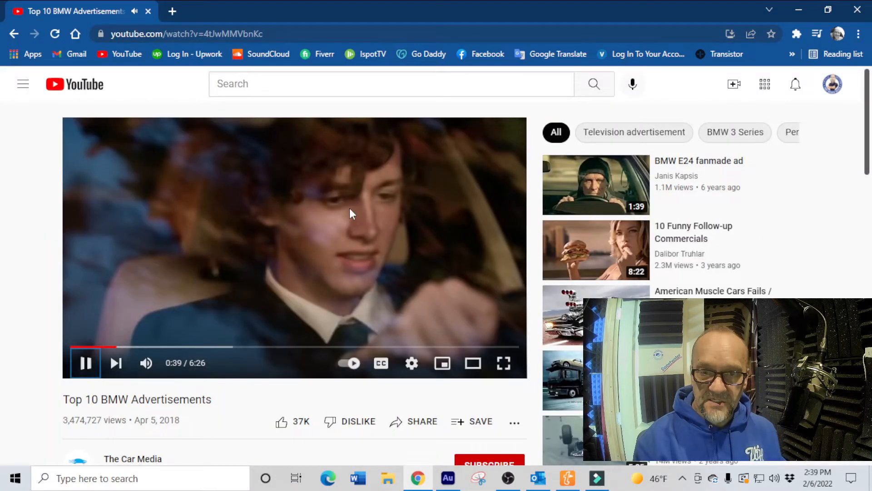
left_click(596, 478)
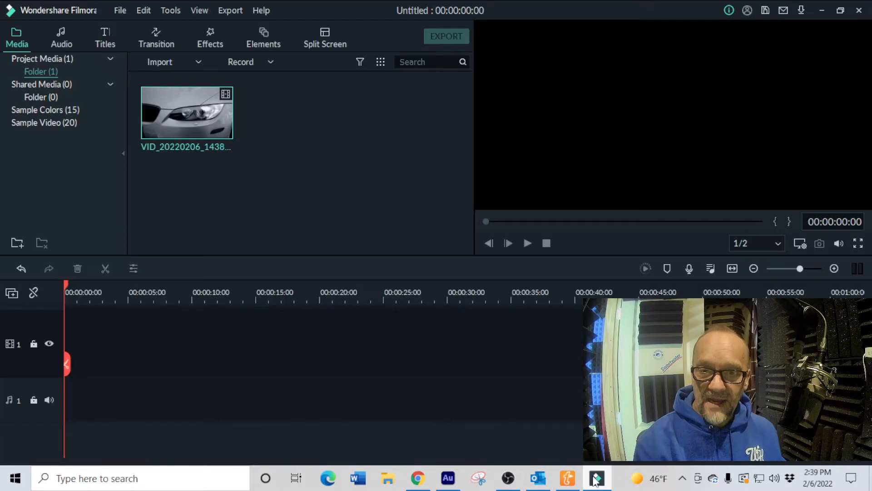
Place the recorded clip on video track 1, keeping the 1920 x 1080 25fps project settings, and lower its volume to -∞ dB
left_click_drag(210, 114, 106, 361)
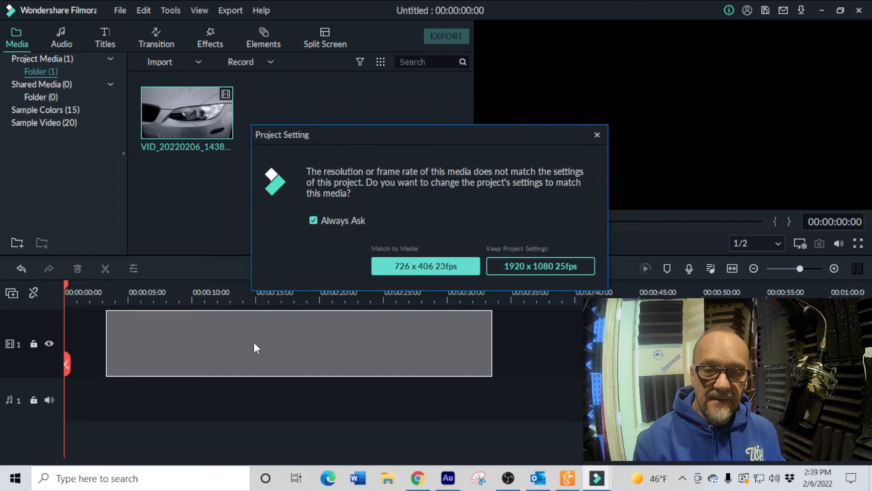
left_click(552, 266)
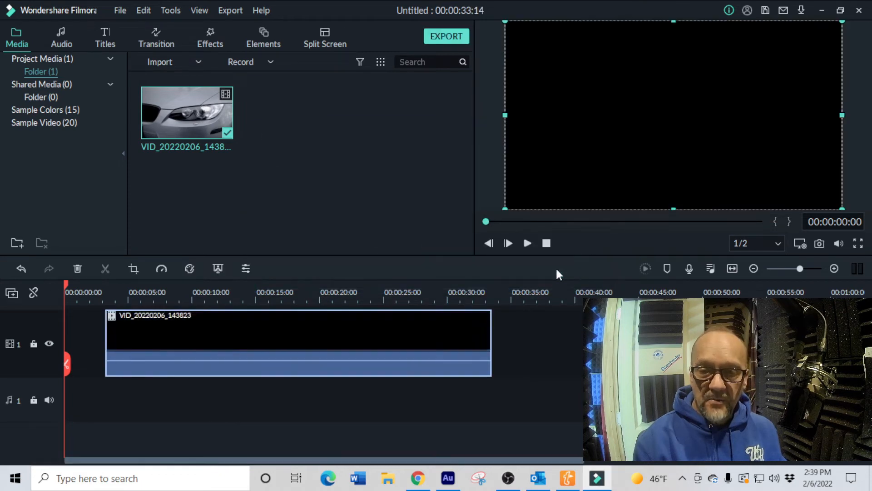
left_click_drag(191, 361, 187, 392)
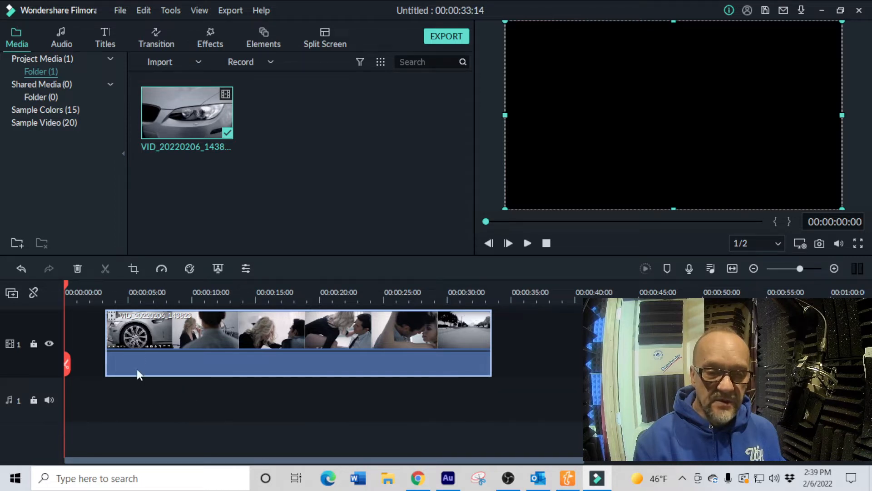
left_click(129, 270)
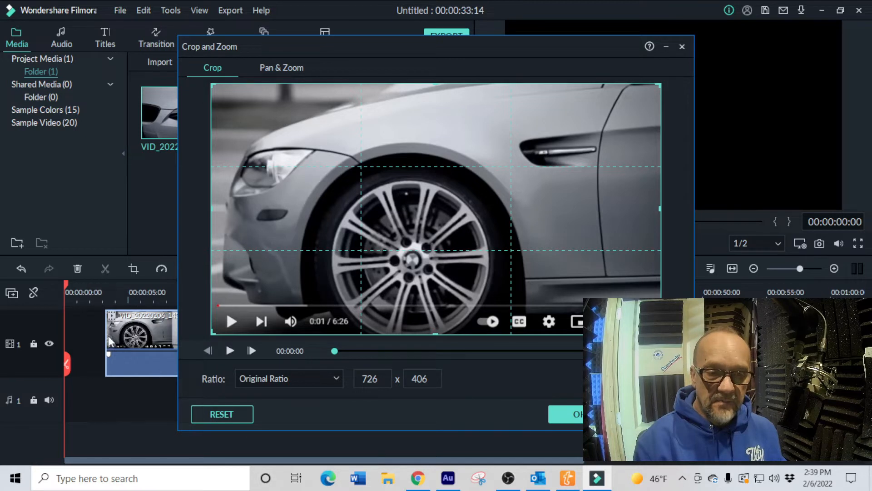
left_click(574, 414)
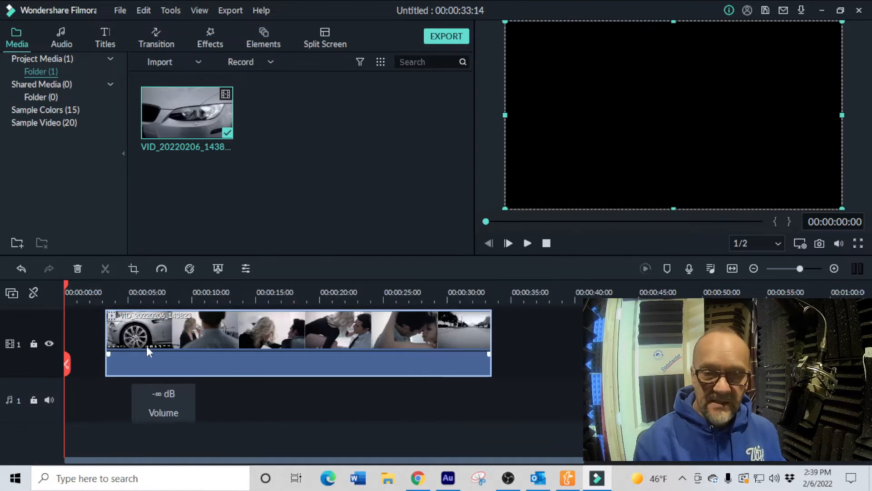
Trim the clip's beginning up to 00:00:04:22 and shift the trimmed clip back to start at about 1 second
left_click(126, 333)
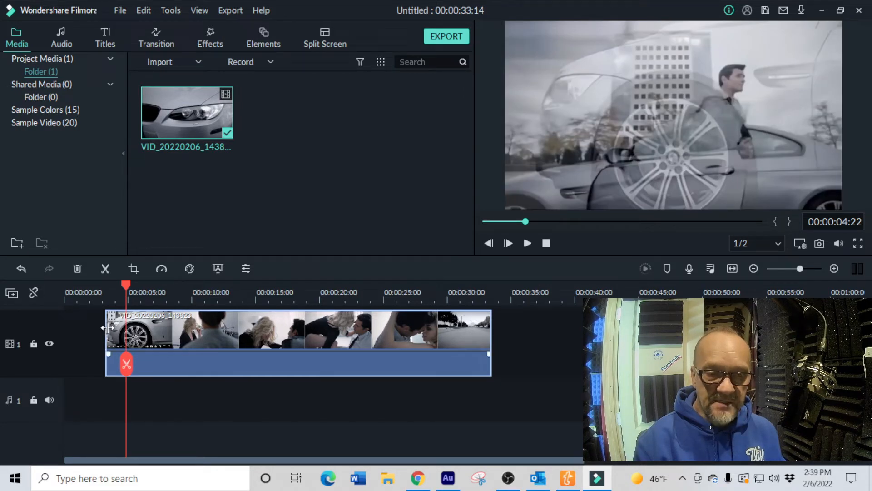
left_click_drag(107, 328, 128, 328)
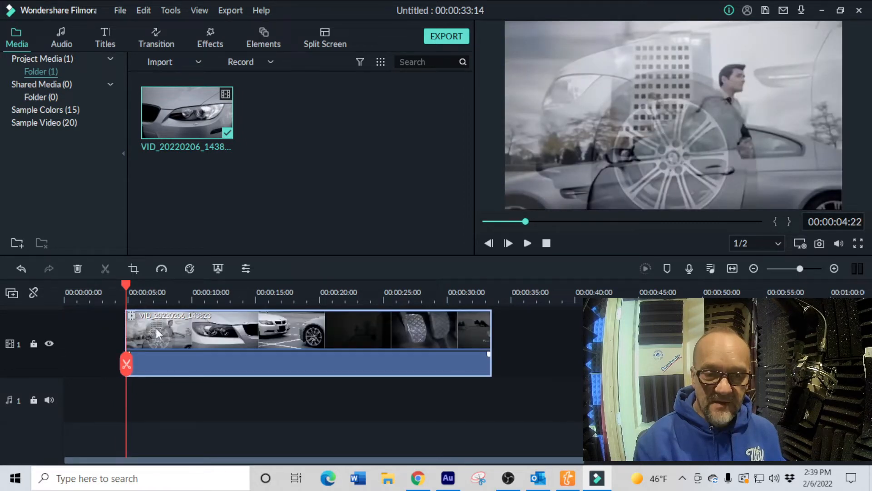
left_click(97, 330)
key("Delete")
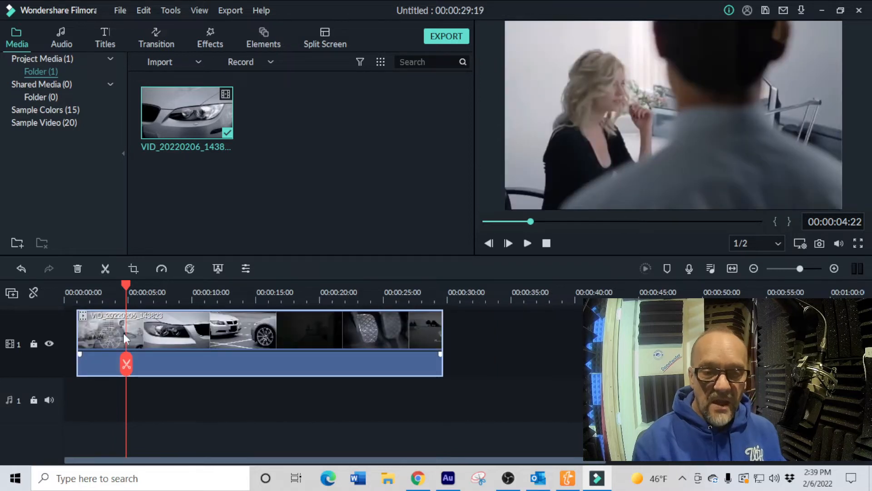
Import the 4 ROSES MIX_mixdown audio file from the VOICES - Copy > DEMOS > SPOT SAMPLES folder into the project media
left_click(392, 479)
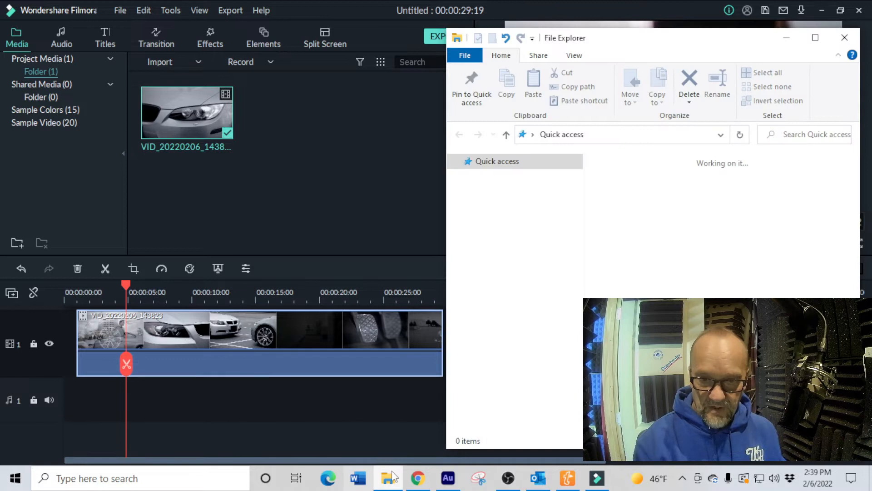
left_click(514, 318)
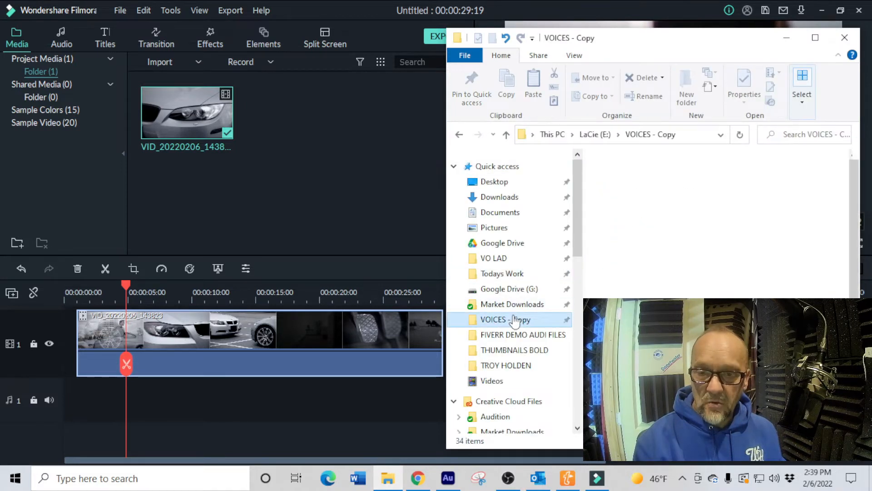
double_click(629, 269)
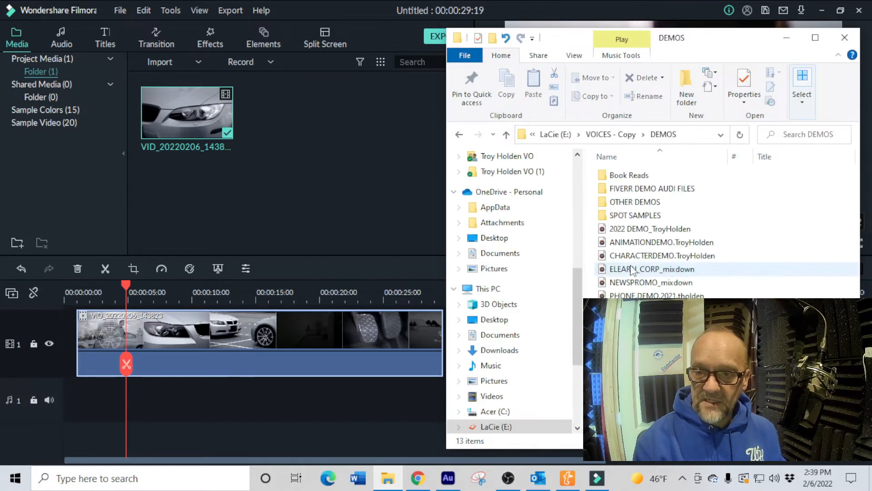
double_click(634, 215)
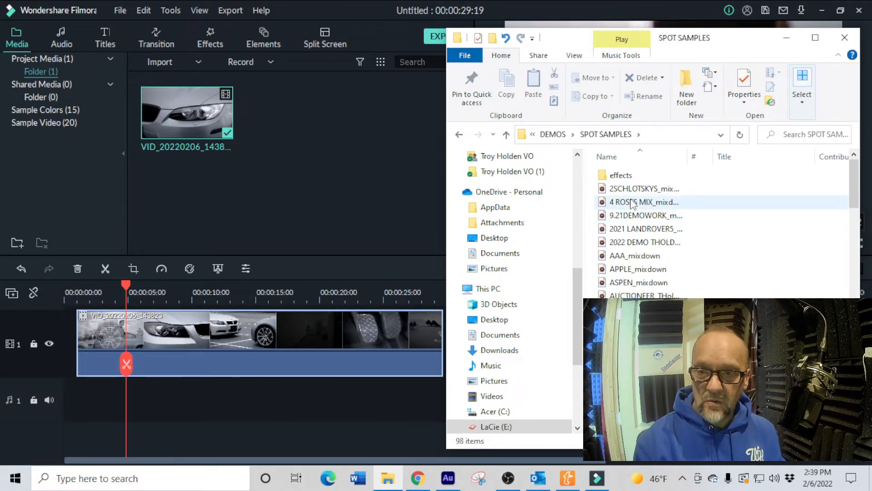
left_click_drag(633, 204, 179, 222)
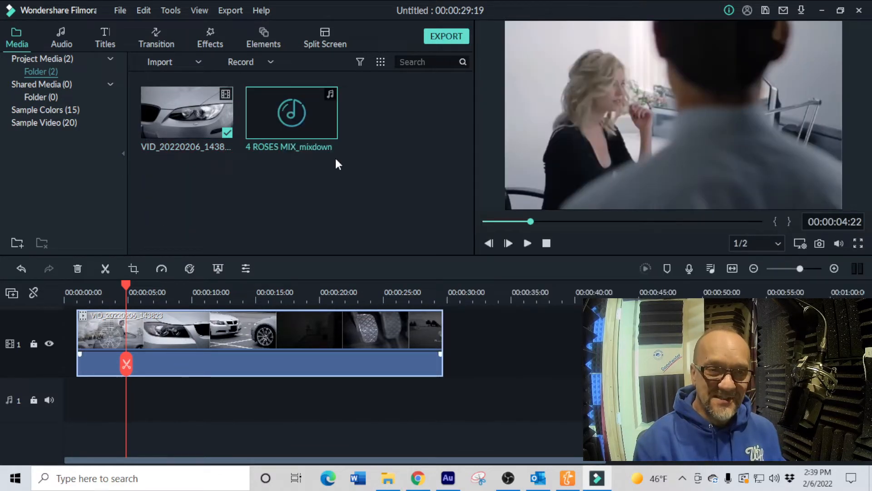
Place the 4 ROSES MIX_mixdown audio on audio track 1, aligned with the video clip's start, and move the playhead to 00:00:00:11
left_click_drag(268, 130, 79, 411)
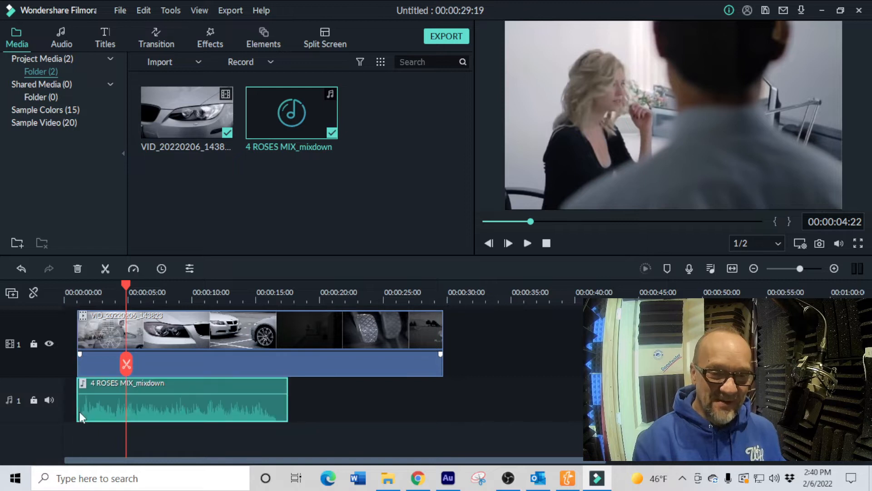
left_click(72, 325)
left_click_drag(129, 285, 69, 291)
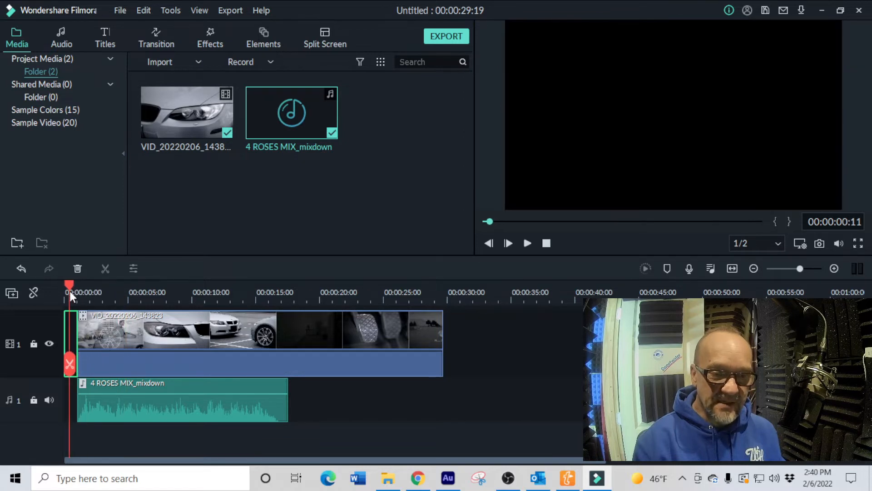
Shift the car video clip and the 4 ROSES MIX_mixdown audio so both start at the playhead, 00:00:00:11
left_click_drag(102, 331, 94, 331)
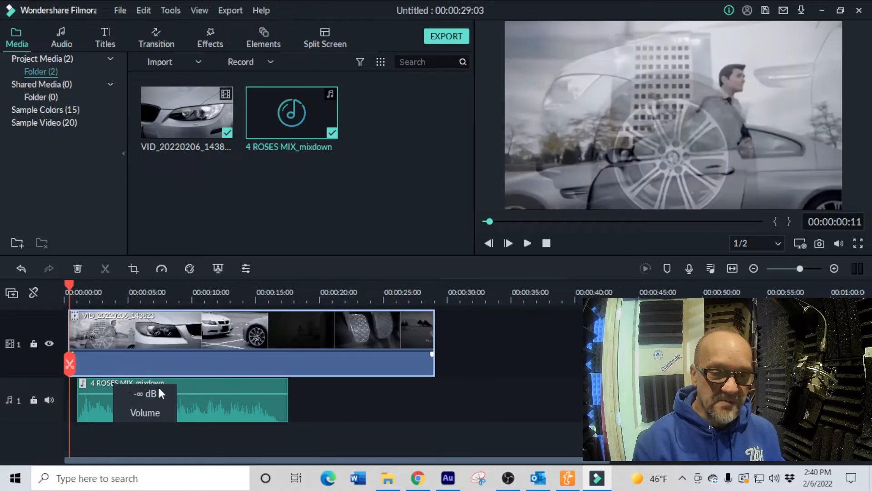
left_click_drag(203, 384, 194, 387)
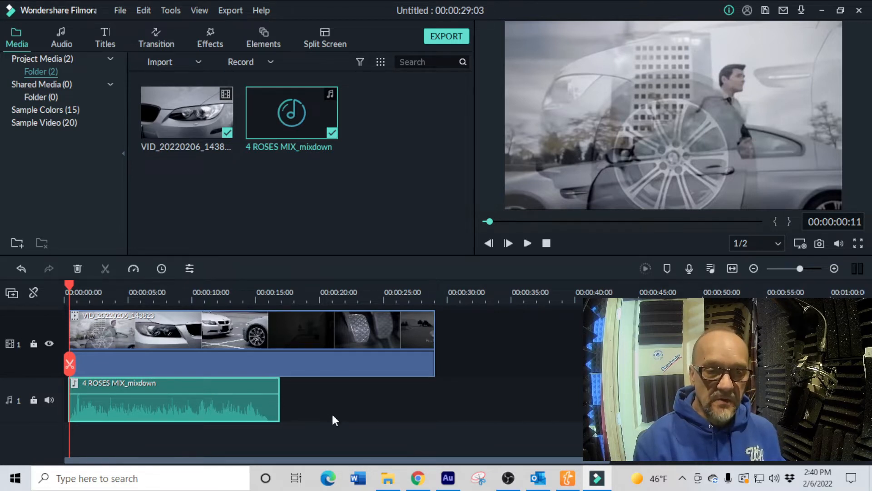
Play back the combined edit, stop it, and trim the video clip's end to line up with the end of the voiceover audio
key("space")
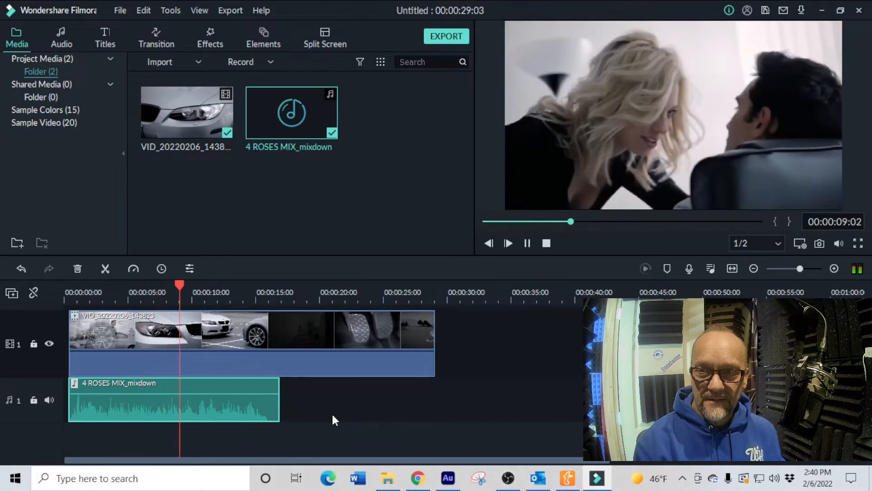
key("space")
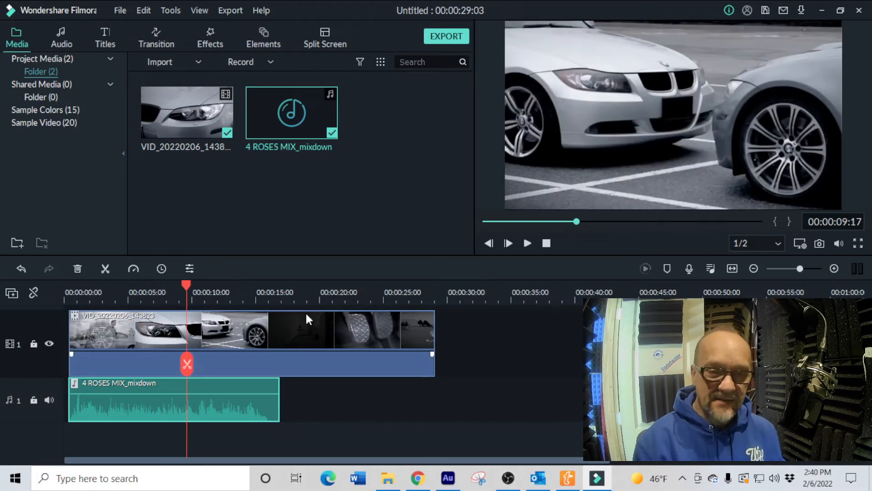
left_click_drag(433, 329, 279, 348)
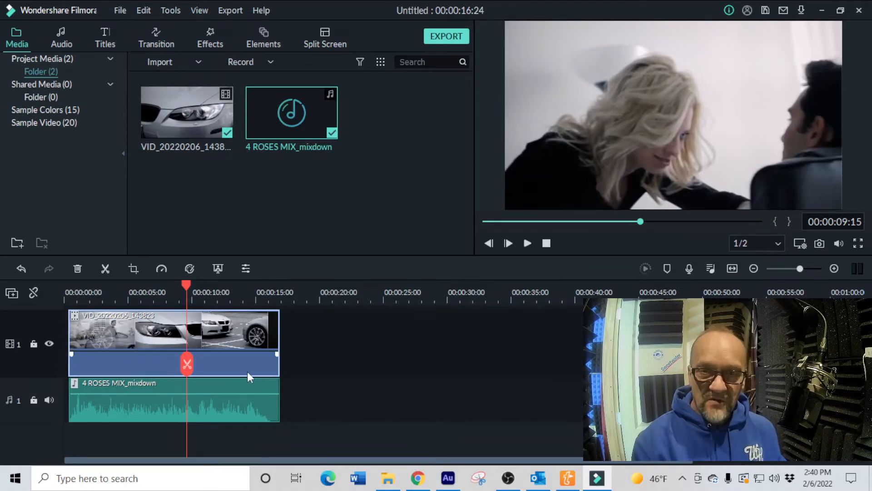
Prepare a local MP4 export named Racy Lady and check the CURRENT GIGS save location without changing it
left_click(447, 36)
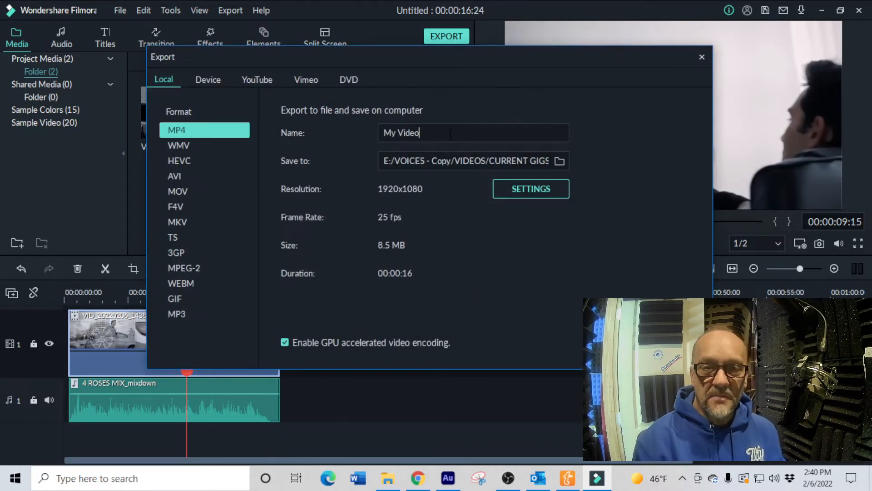
left_click_drag(450, 135, 369, 136)
type("Racyu Lady")
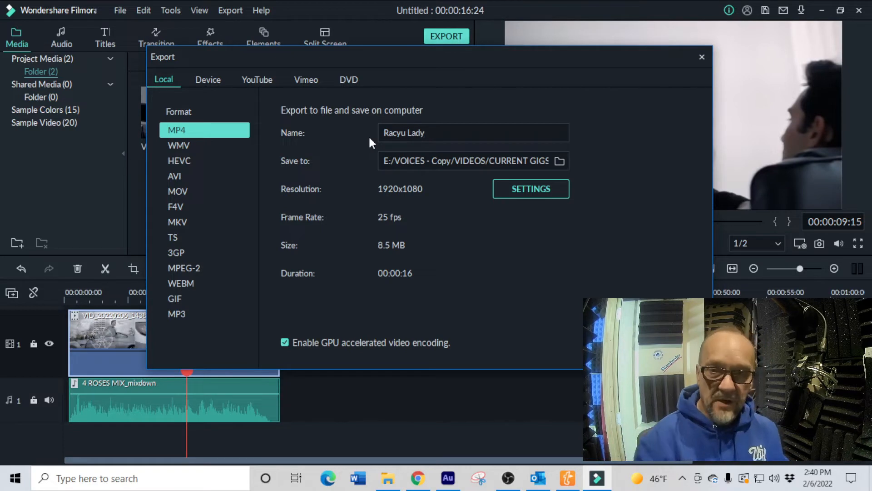
left_click(406, 133)
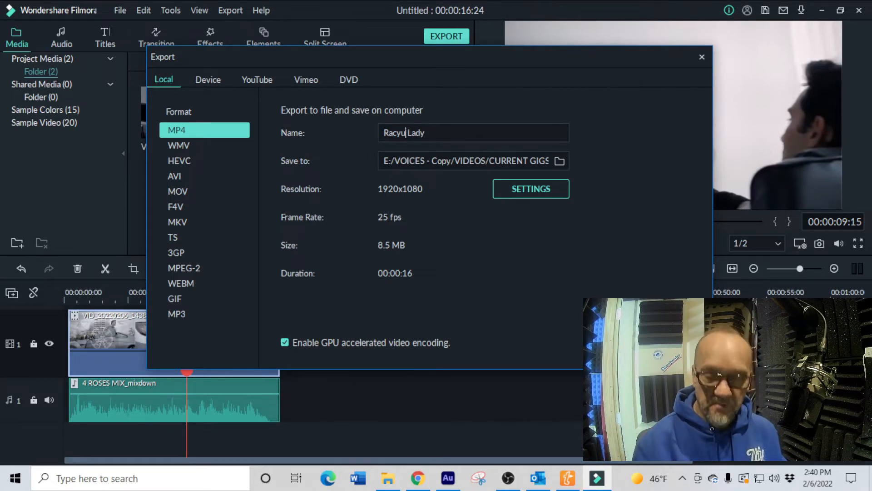
key("BackSpace")
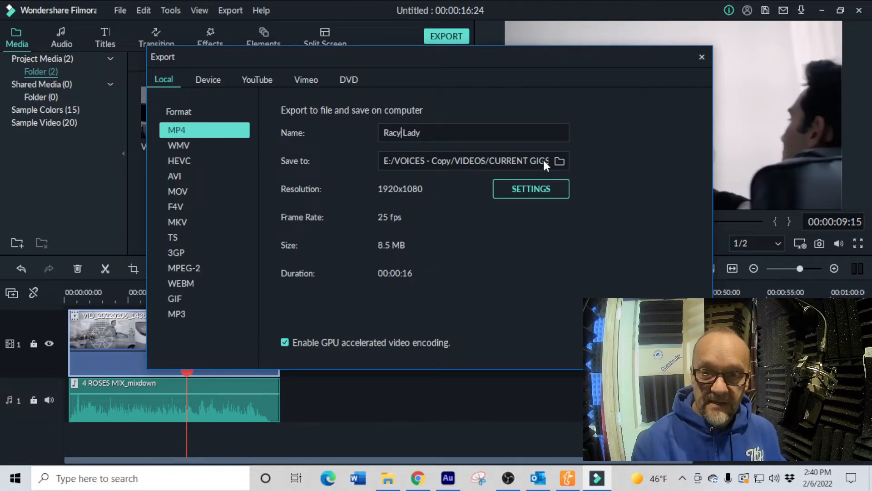
left_click(559, 162)
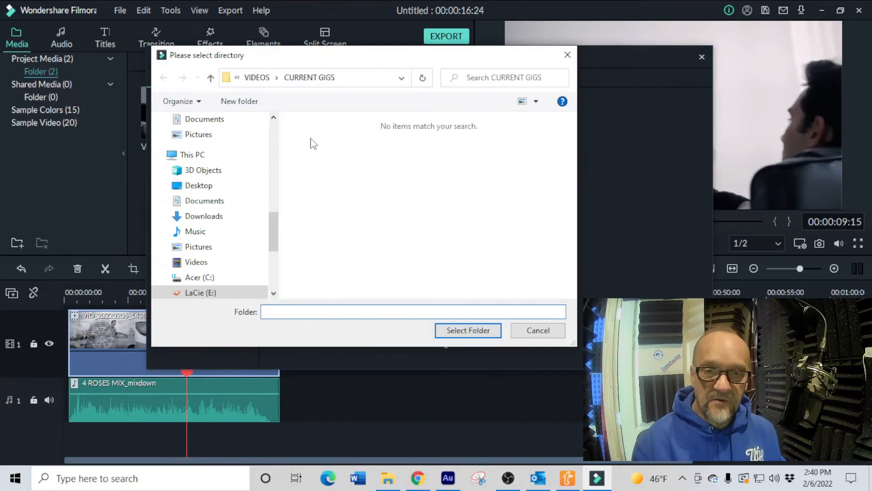
left_click(539, 331)
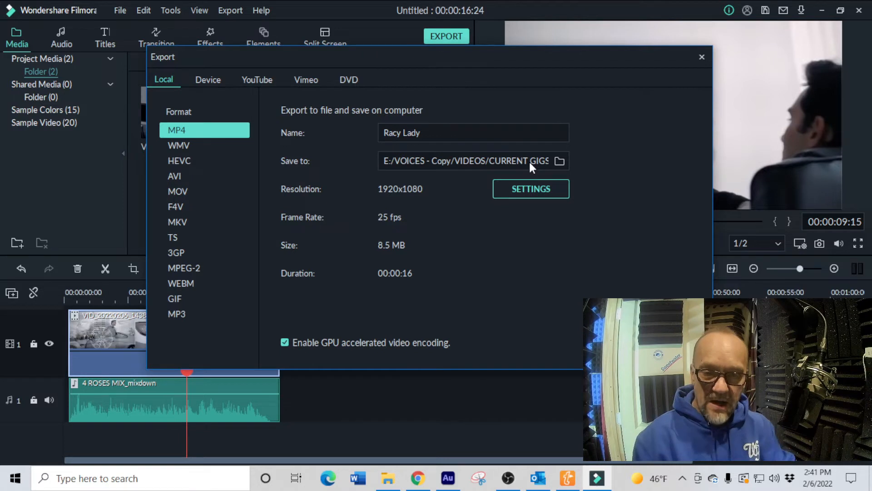
Try a 6000 kbps video bit rate in the export settings, discard the change, and leave the export without rendering
left_click(522, 188)
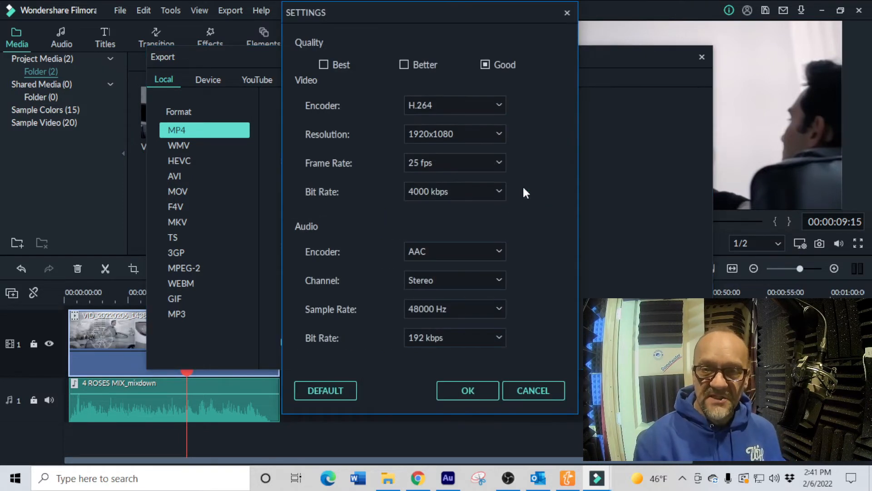
left_click(465, 195)
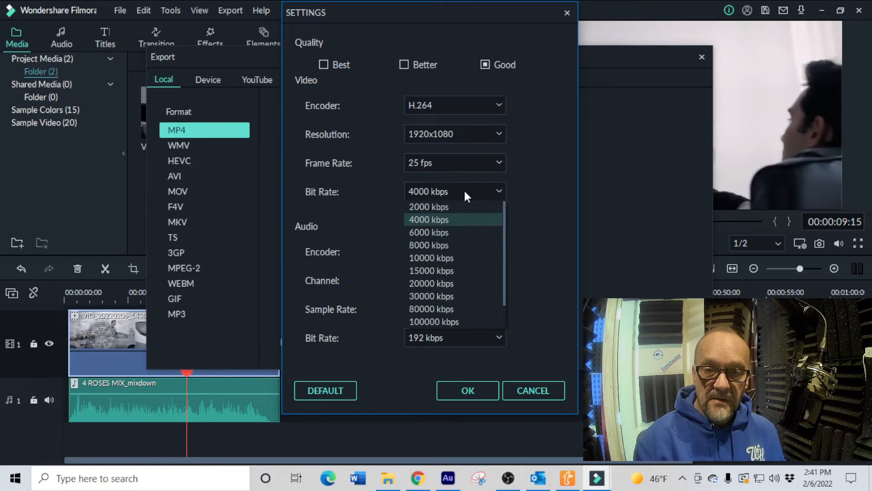
left_click(436, 233)
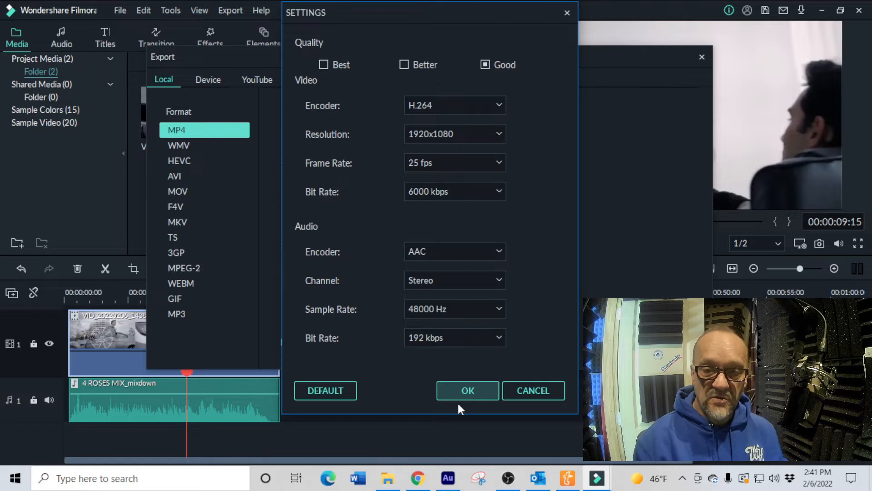
left_click(527, 391)
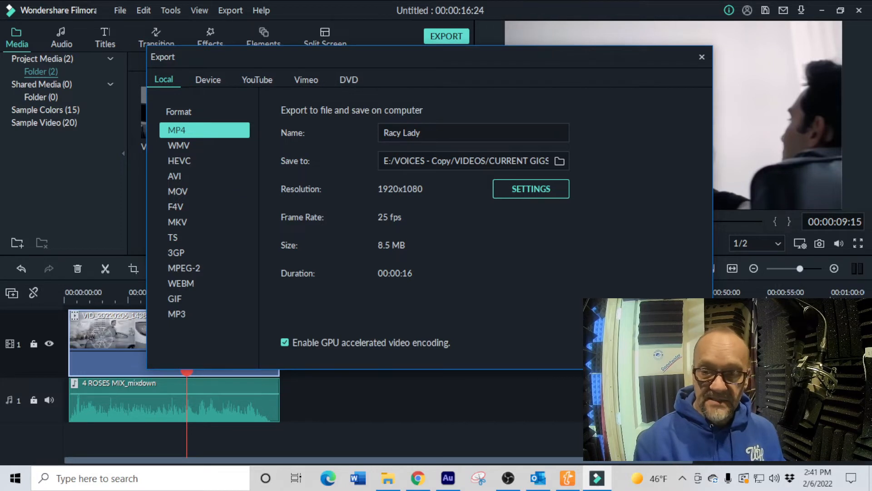
left_click(702, 59)
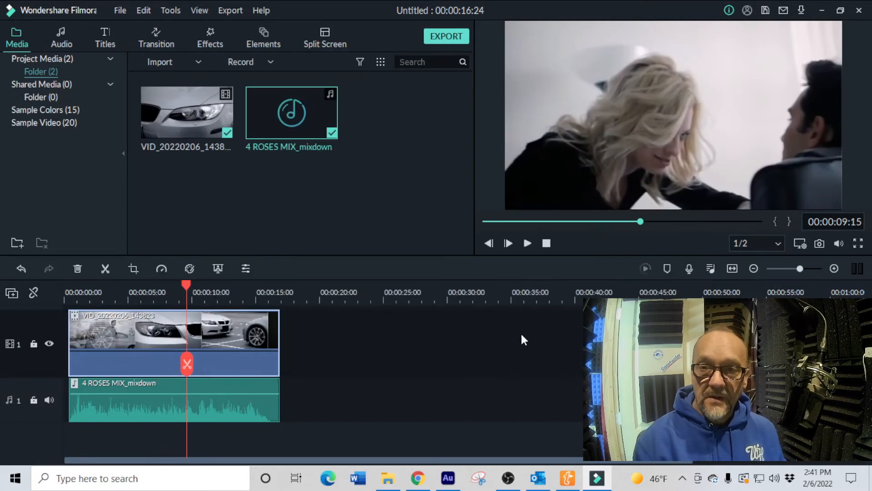
Enlarge the video image slightly in the preview by pulling its lower-left and upper-right corners just beyond the frame
left_click(767, 180)
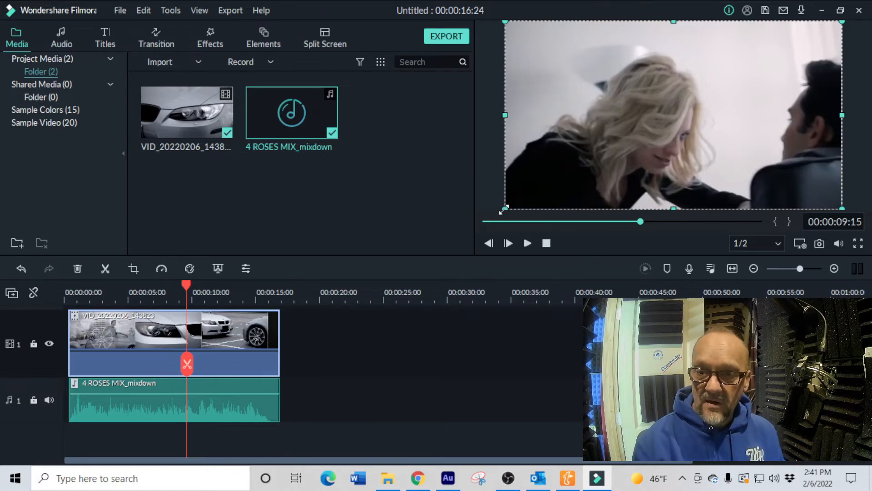
left_click_drag(505, 207, 517, 211)
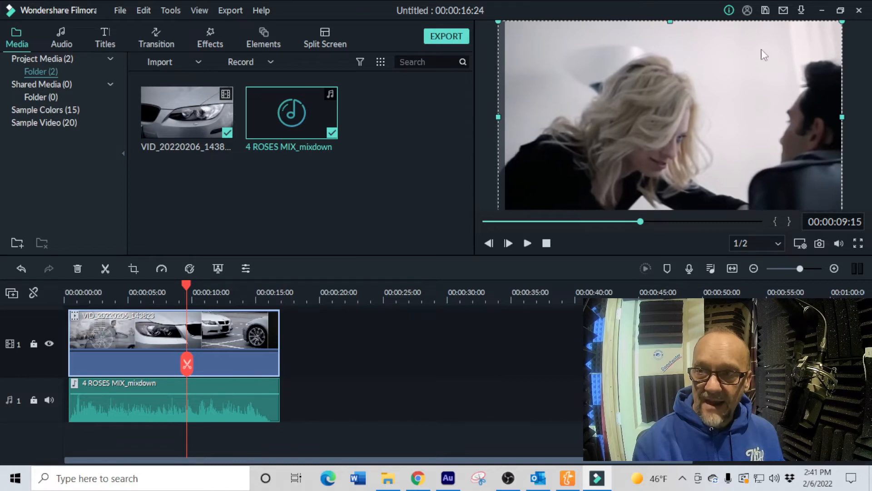
left_click_drag(842, 21, 848, 18)
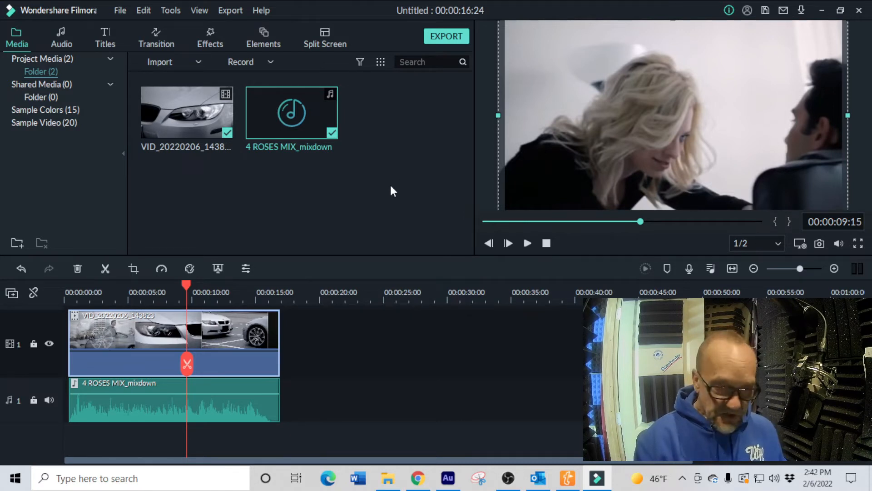
Switch to OBS to reach its recording scenes
left_click(509, 479)
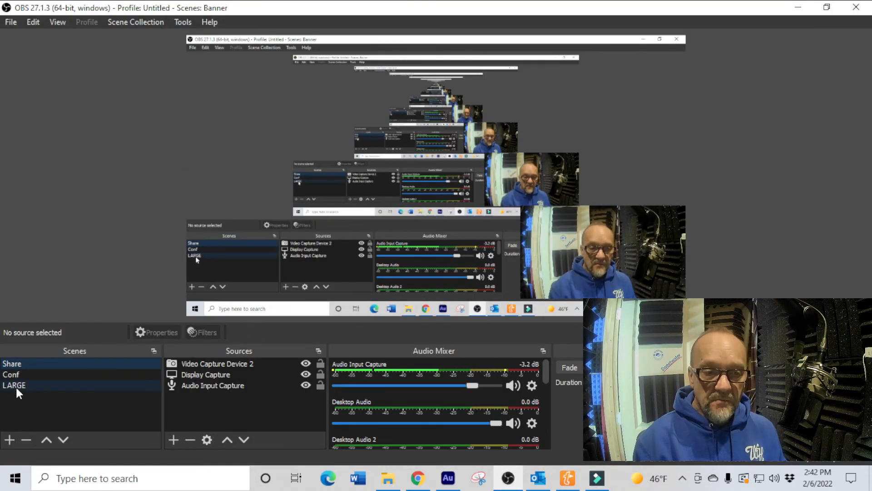